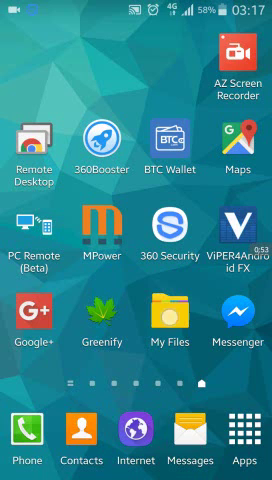
- Turn on Show hidden files in My Files settings and return to the category screen
click(170, 225)
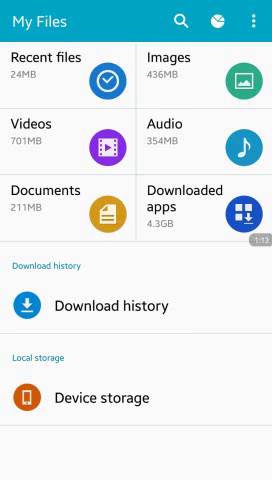
click(252, 21)
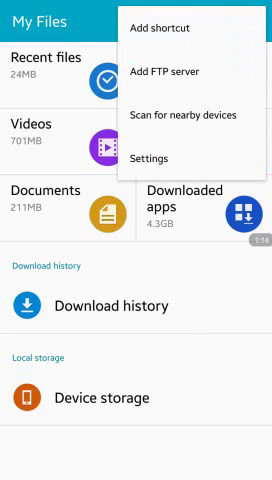
click(165, 157)
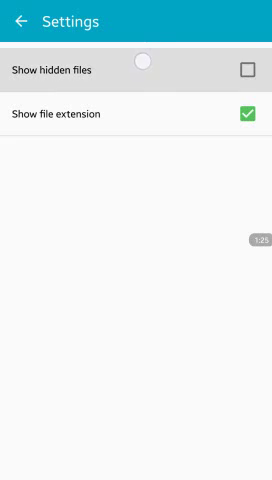
click(140, 70)
click(248, 70)
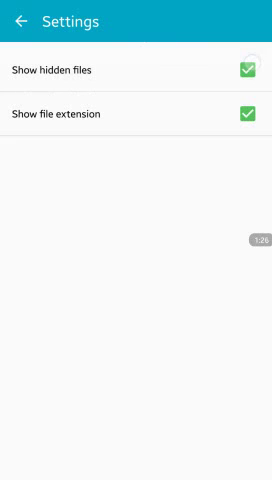
click(245, 72)
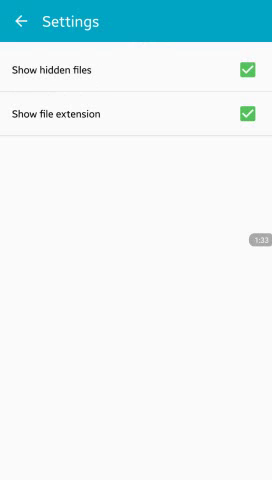
click(20, 20)
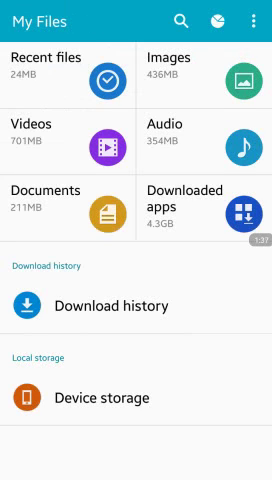
- Open Device storage, then the WhatsApp folder
click(100, 397)
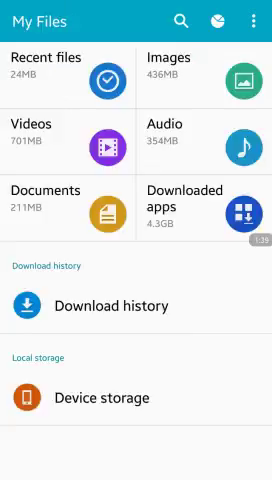
scroll(136, 280, down, 5)
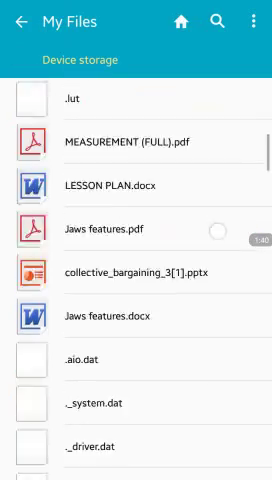
scroll(136, 280, down, 5)
scroll(136, 280, down, 5)
scroll(136, 280, down, 5)
scroll(136, 280, down, 5)
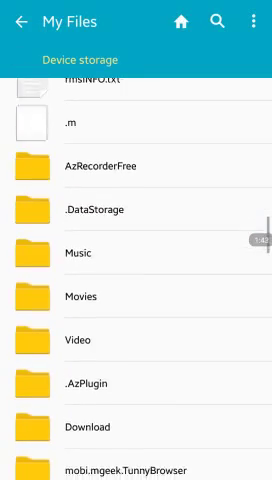
scroll(136, 280, down, 5)
scroll(136, 280, down, 4)
scroll(136, 280, down, 4)
scroll(136, 280, down, 3)
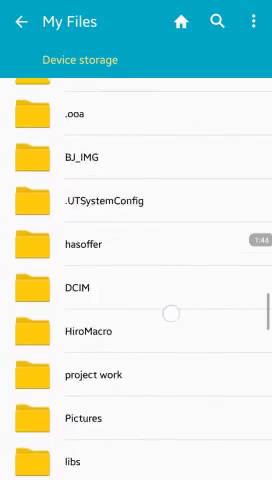
scroll(136, 280, down, 3)
scroll(136, 280, down, 3)
scroll(136, 280, down, 3)
scroll(136, 280, down, 3)
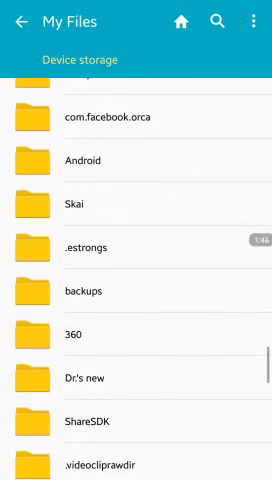
scroll(136, 280, down, 3)
scroll(136, 280, down, 4)
scroll(136, 280, down, 4)
scroll(136, 280, down, 3)
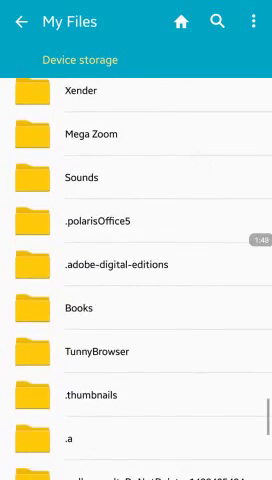
scroll(136, 280, down, 3)
scroll(136, 280, down, 3)
scroll(136, 280, down, 3)
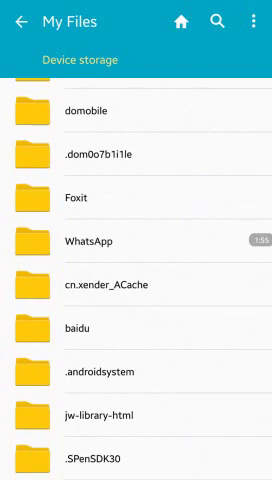
click(154, 233)
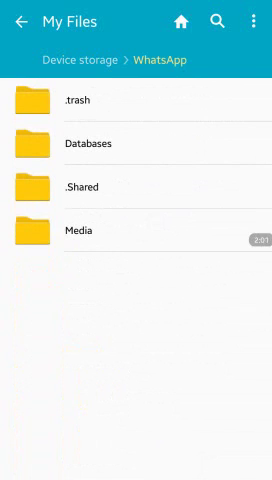
- Open WhatsApp's Media folder, then its hidden .Statuses folder
click(130, 230)
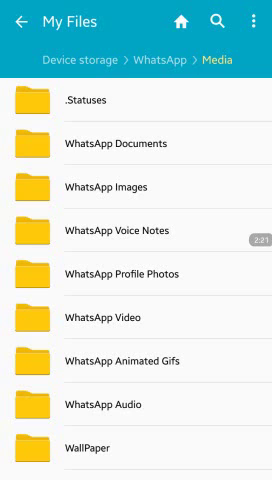
click(100, 100)
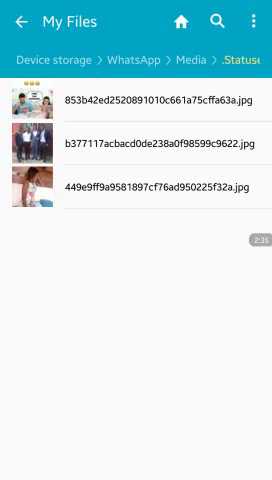
click(147, 99)
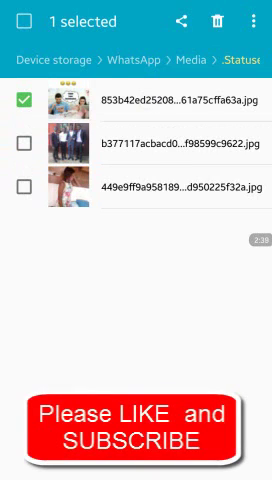
click(253, 21)
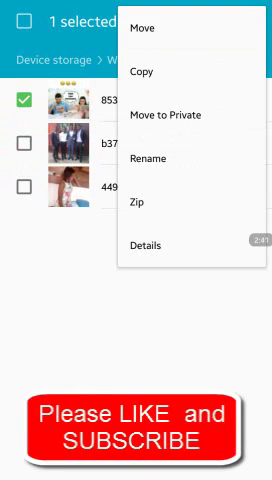
click(155, 71)
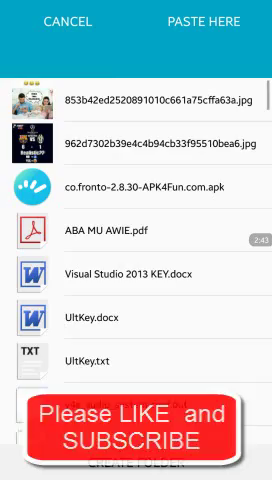
drag(211, 360, 211, 160)
drag(170, 390, 170, 110)
drag(180, 395, 180, 120)
drag(180, 380, 180, 230)
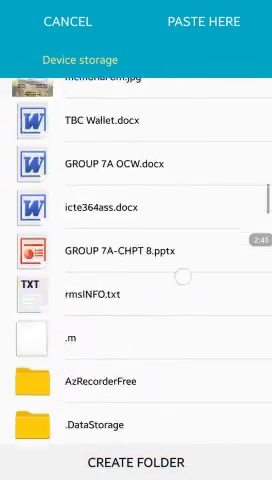
drag(180, 400, 180, 100)
mouse_move(150, 200)
mouse_down()
mouse_move(150, 378)
mouse_move(186, 218)
mouse_up()
drag(186, 260, 186, 218)
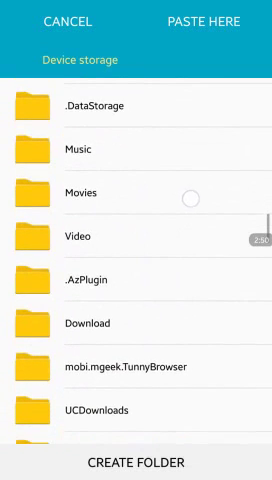
mouse_move(186, 400)
mouse_down()
mouse_move(186, 240)
mouse_move(160, 310)
mouse_up()
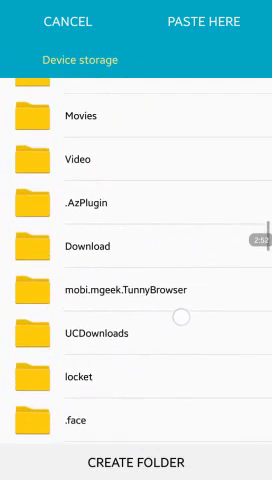
click(148, 270)
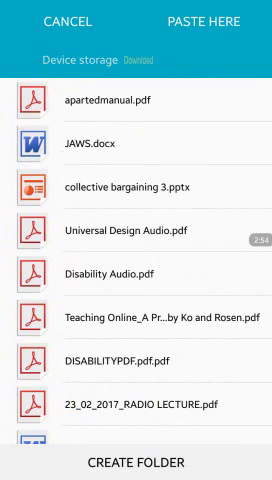
mouse_move(165, 390)
mouse_down()
mouse_move(190, 245)
mouse_move(198, 158)
mouse_up()
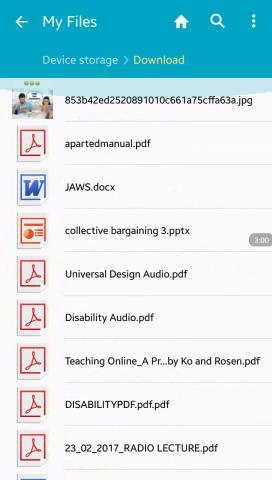
click(115, 99)
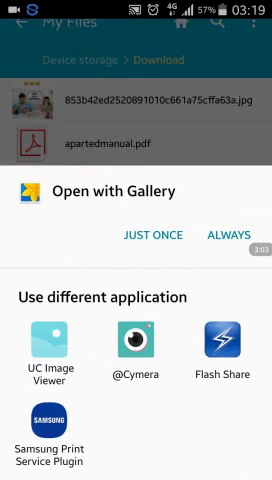
- View the image once in Gallery, then back out through WhatsApp folders to Device storage
click(153, 235)
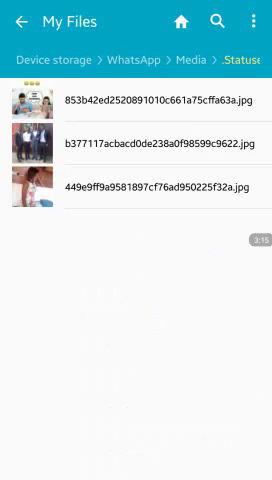
key(Escape)
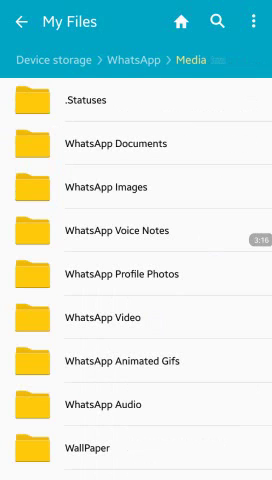
click(159, 59)
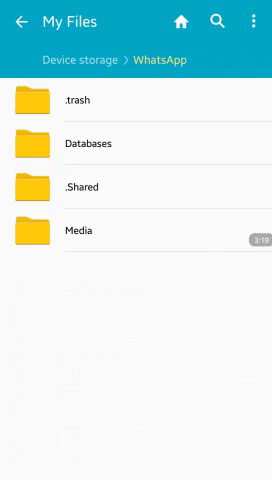
key(Escape)
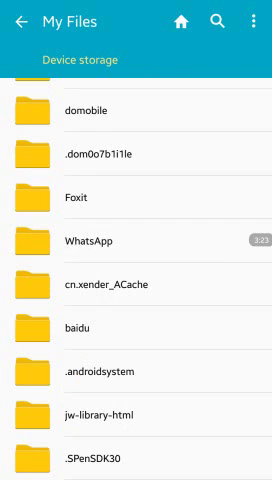
- Review ES File Explorer's Play Store page, return to the search results, then switch back to My Files
key(super)
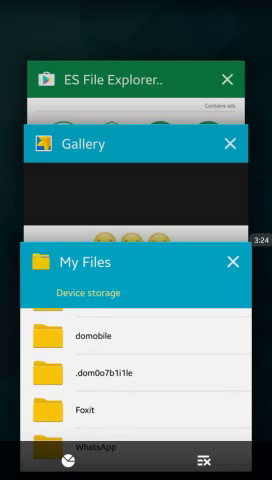
click(150, 84)
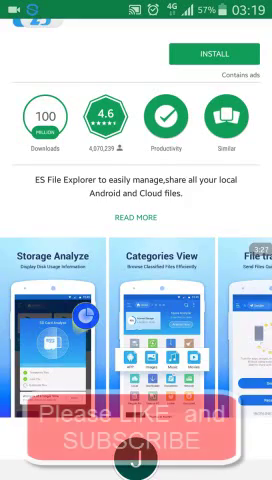
scroll(136, 240, up, 3)
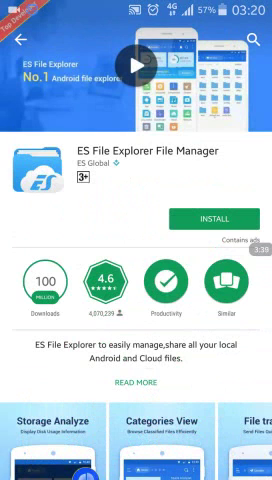
scroll(182, 300, down, 3)
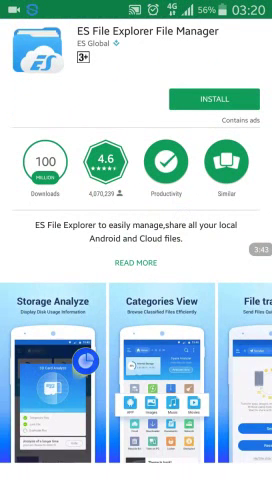
scroll(136, 240, up, 3)
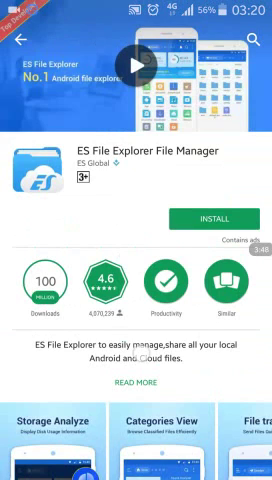
scroll(136, 300, down, 3)
scroll(136, 300, up, 3)
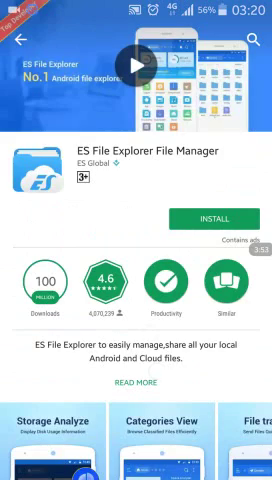
scroll(136, 300, down, 4)
scroll(136, 300, up, 1)
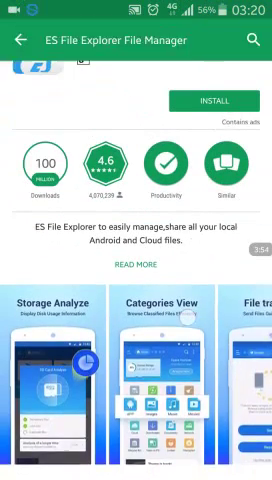
scroll(136, 300, up, 3)
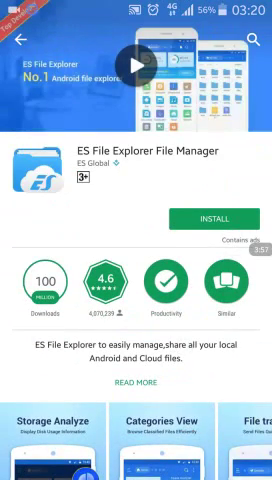
scroll(136, 300, down, 4)
scroll(136, 300, up, 4)
click(20, 38)
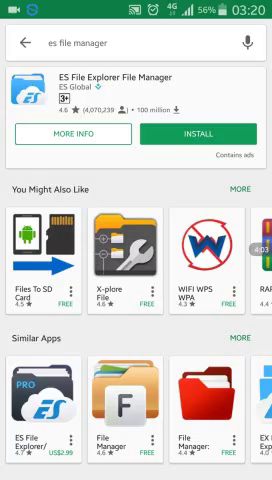
key(alt+Tab)
click(127, 182)
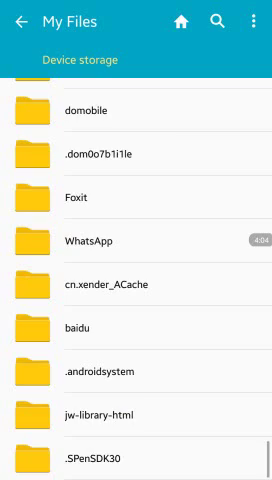
scroll(180, 240, up, 10)
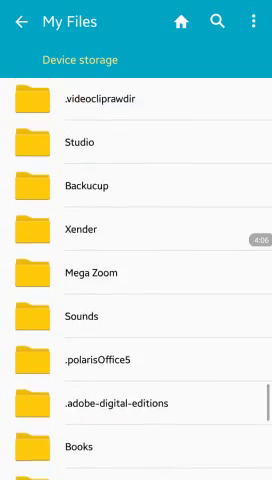
scroll(143, 300, up, 10)
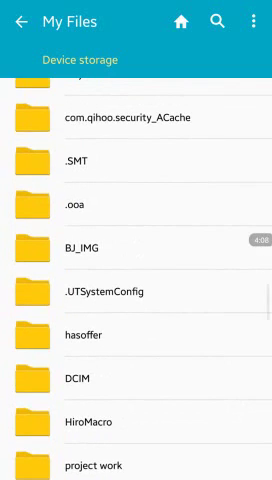